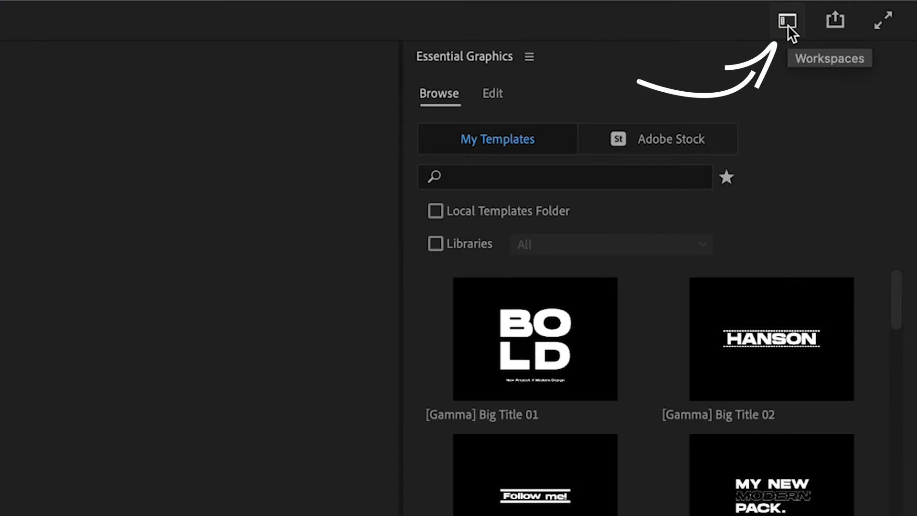
Check that the Captions workspace is active, then select the V1/A1 video and audio clips
click(787, 21)
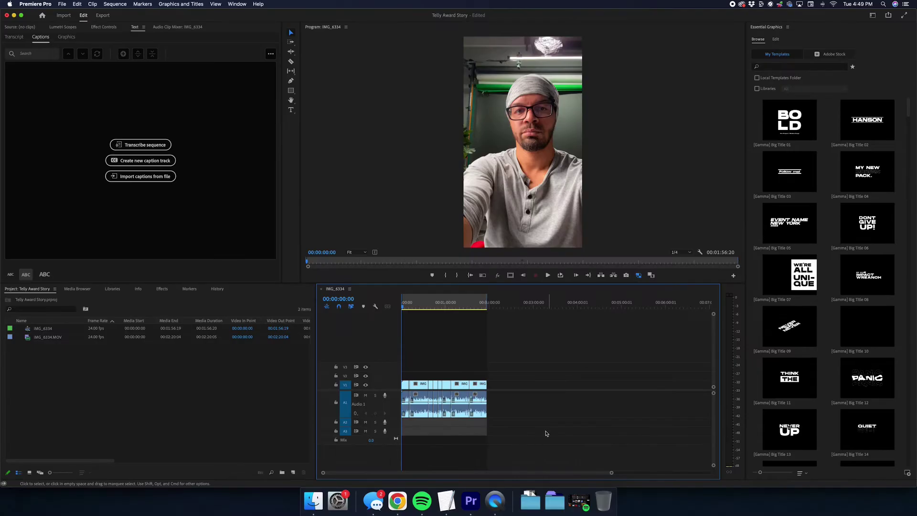
drag(546, 433, 402, 337)
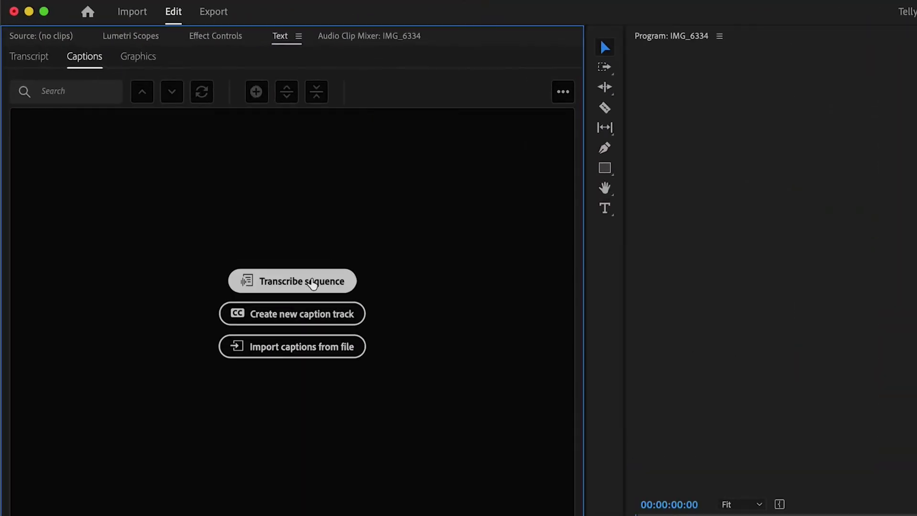
Start transcribing the sequence in English, analysing the audio on track Mix
click(312, 282)
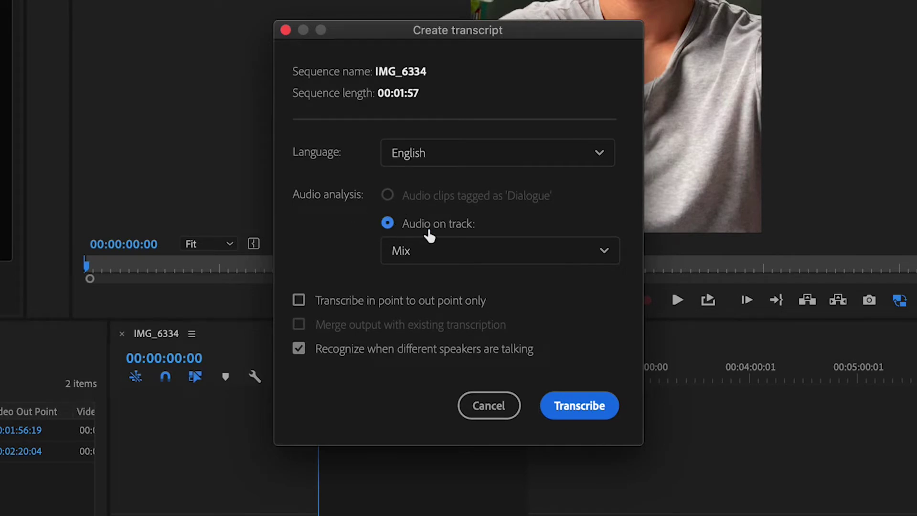
click(477, 265)
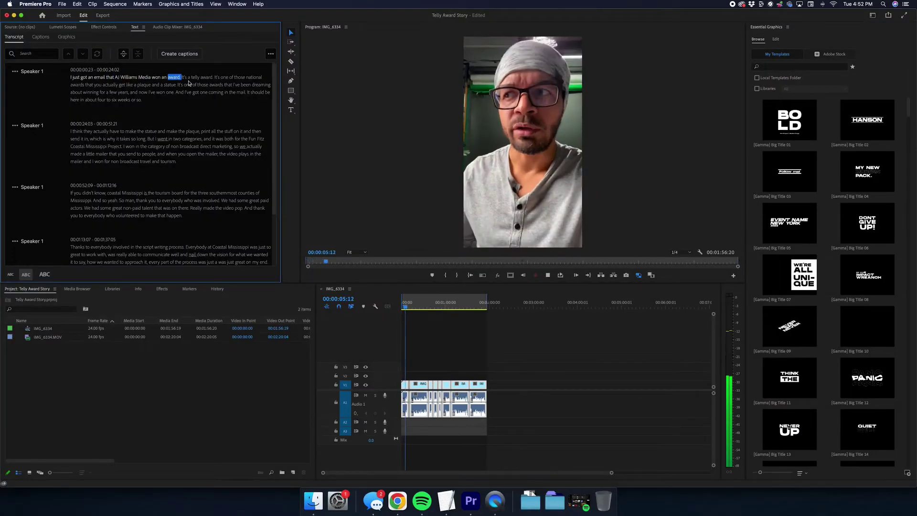
Jump playback to a word in the Speaker 1 transcript to check its timing
click(162, 140)
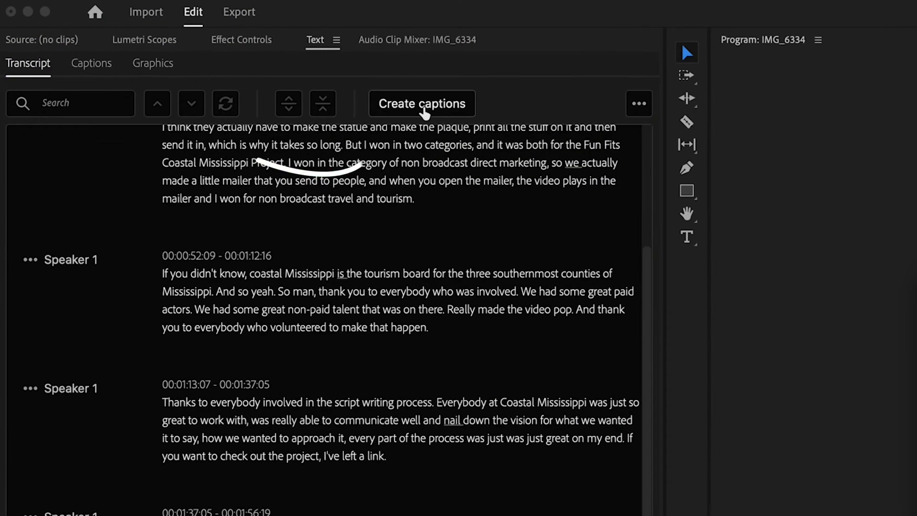
Set captions to a 7-character maximum, 1.2-second minimum duration and single lines
click(179, 53)
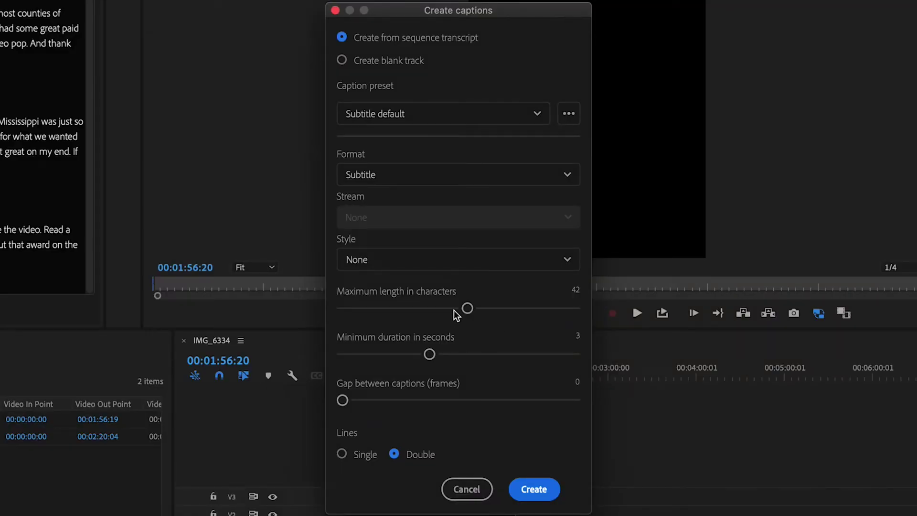
drag(470, 307, 331, 321)
drag(431, 355, 329, 354)
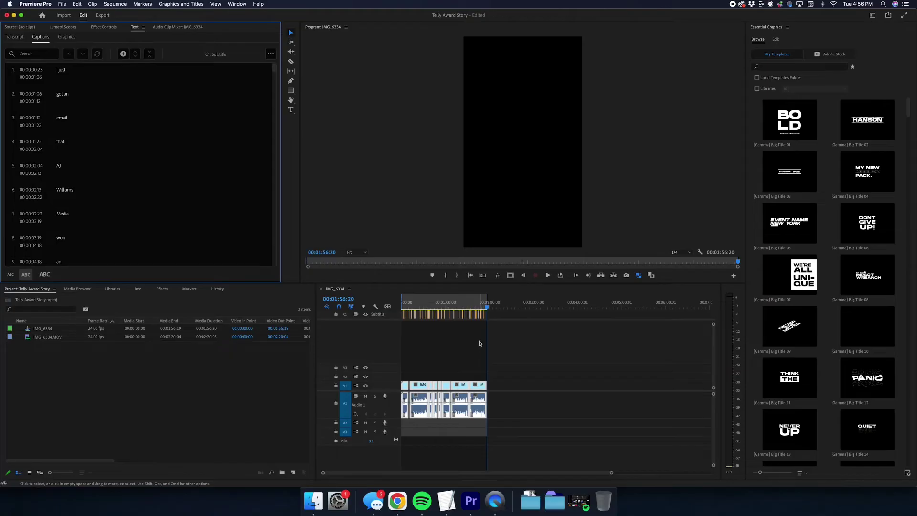
Zoom the timeline to inspect the short word captions, then return to the sequence start
scroll(428, 315, up, 10)
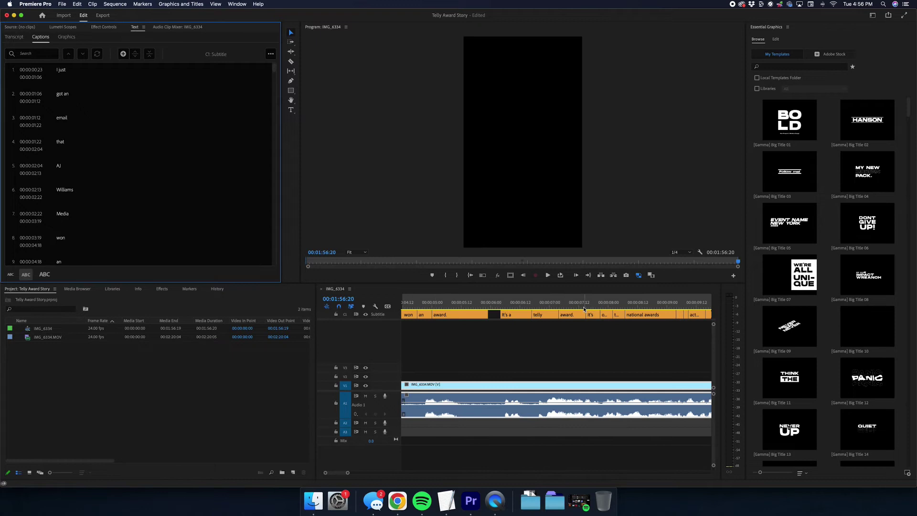
scroll(495, 317, left, 5)
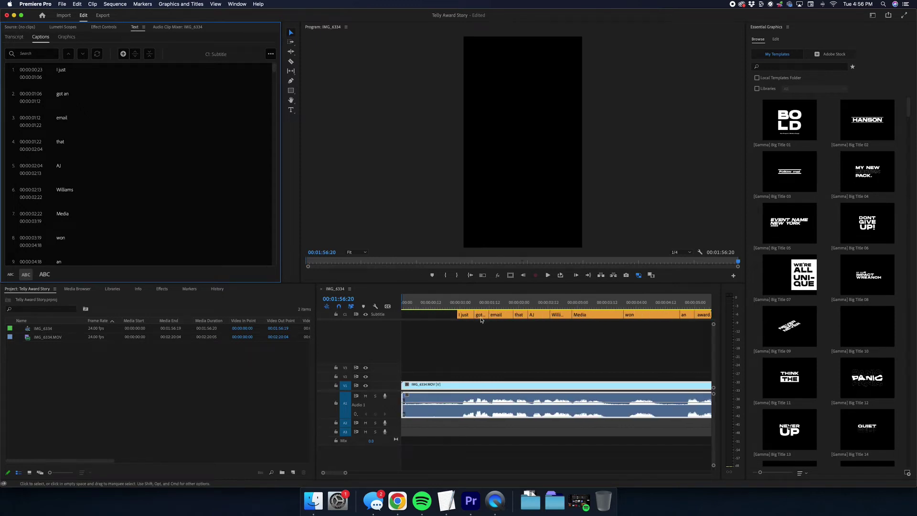
scroll(481, 320, right, 5)
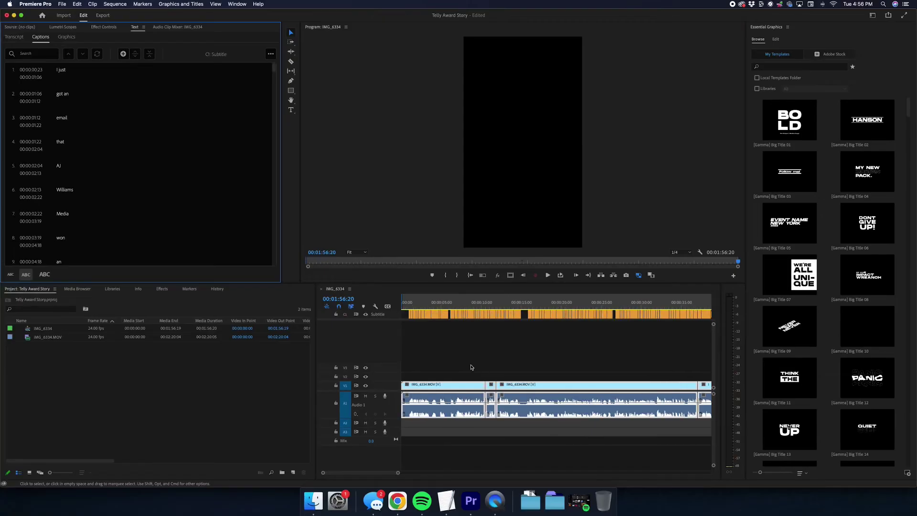
key(minus)
key(minus)
click(406, 302)
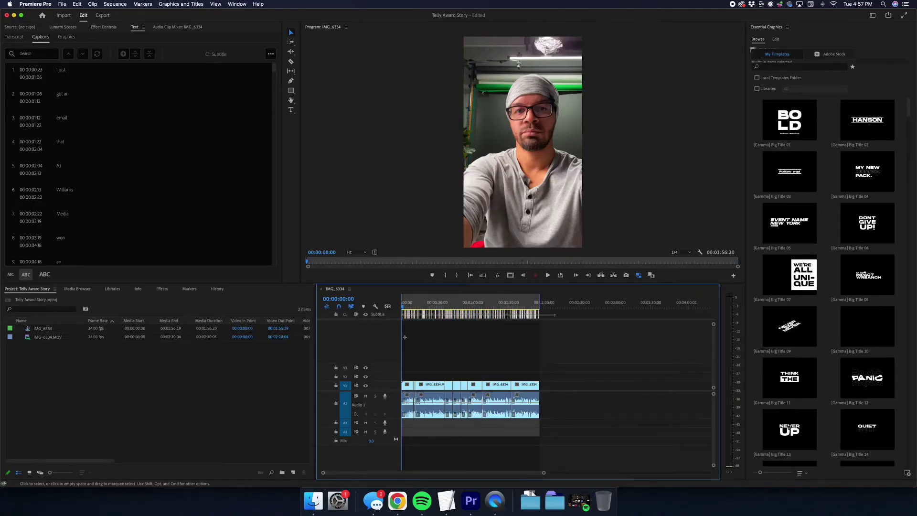
Select all captions, set the bottom-centre zone and raise them to about -674 vertically
click(441, 313)
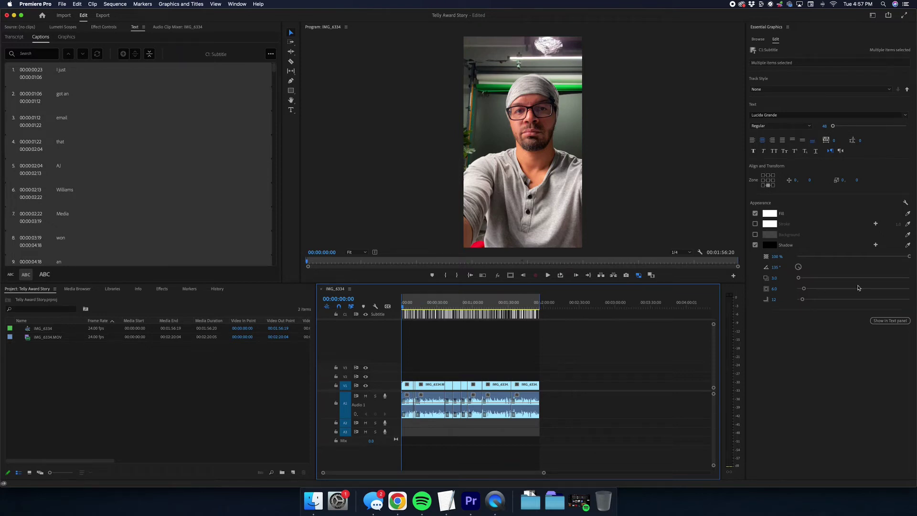
click(436, 349)
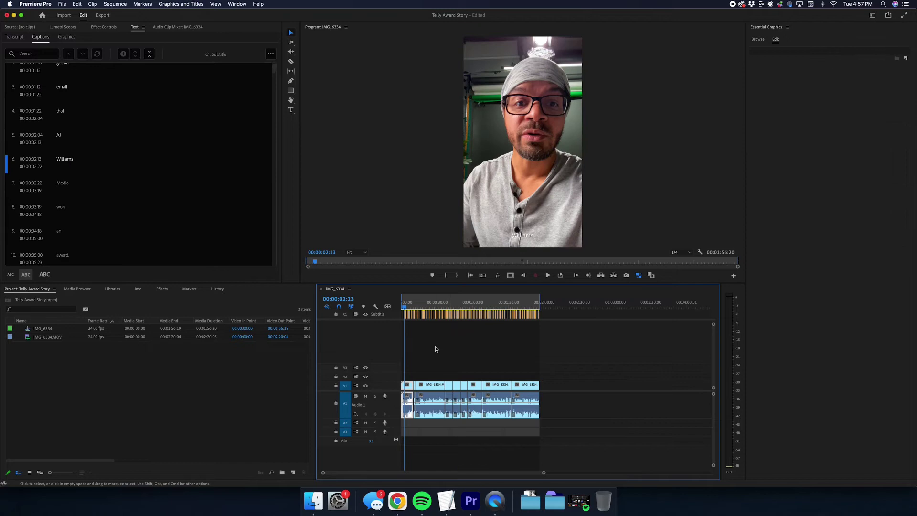
click(478, 314)
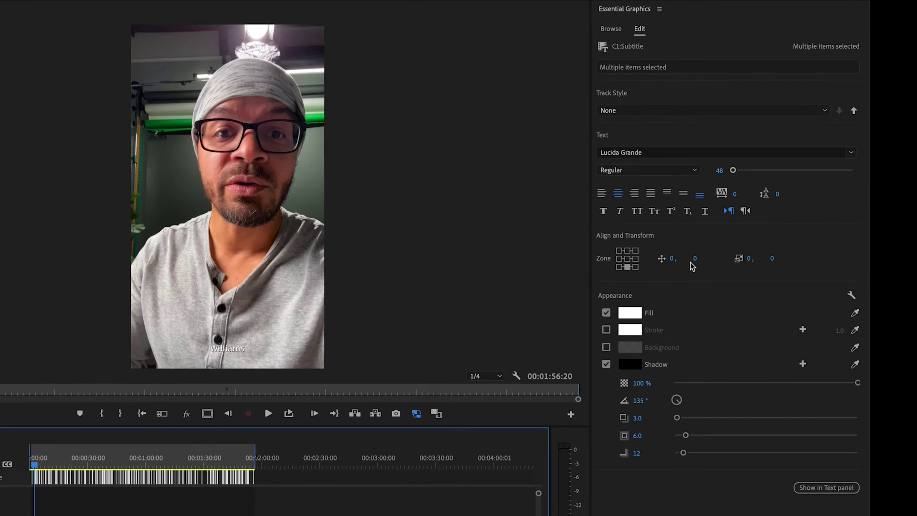
click(631, 259)
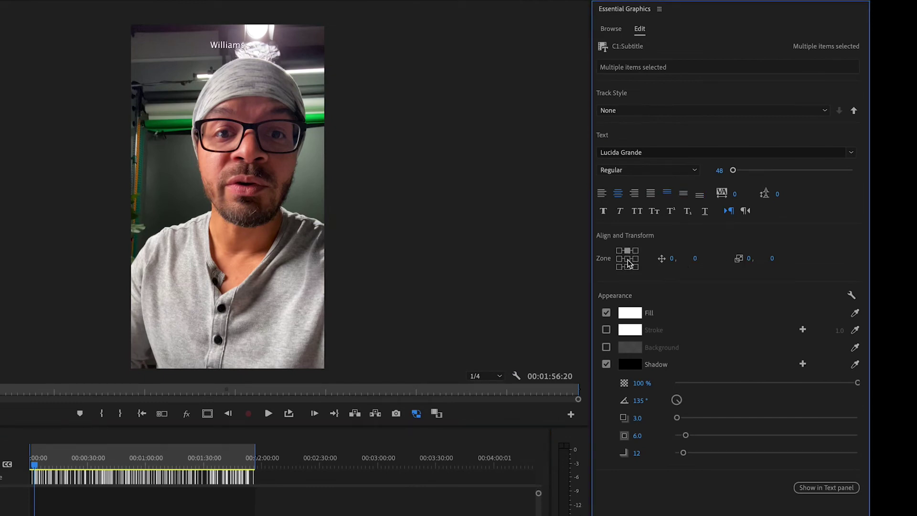
click(627, 259)
click(628, 267)
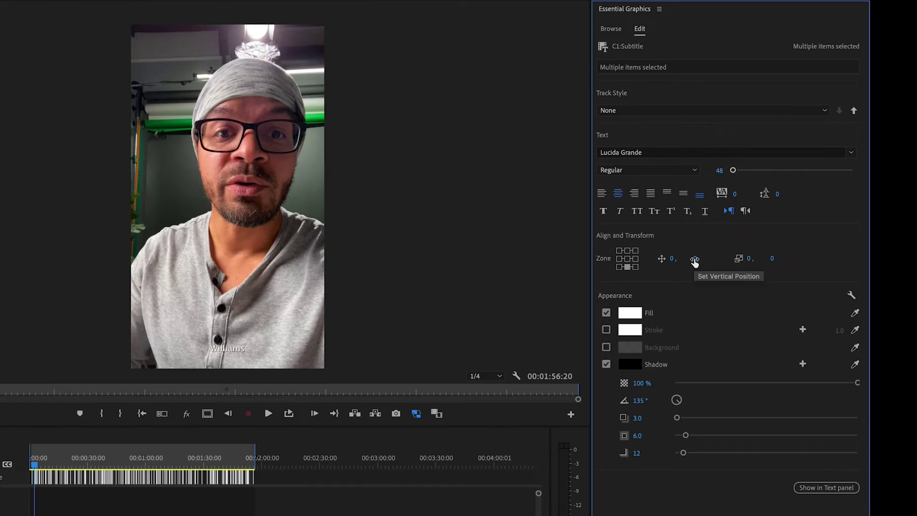
drag(694, 261, 296, 271)
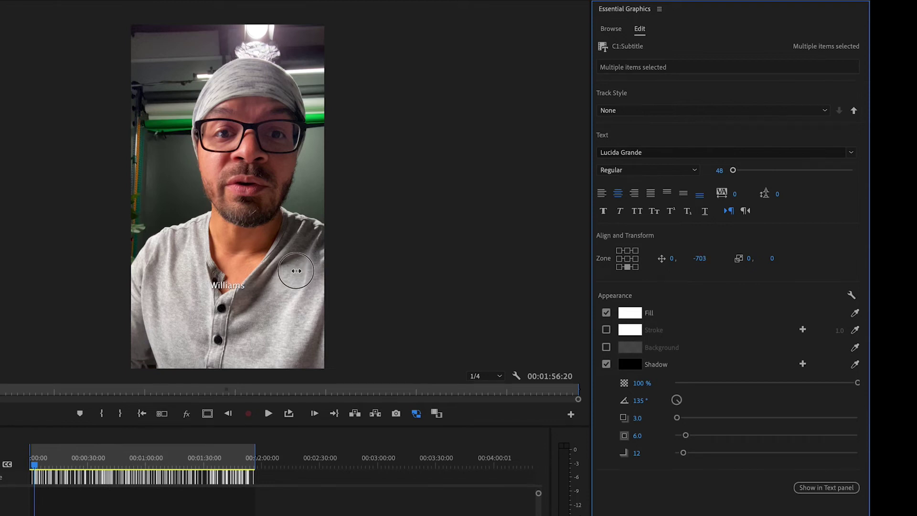
Change the captions' font from Lucida Grande to Impact
click(851, 153)
scroll(680, 253, up, 10)
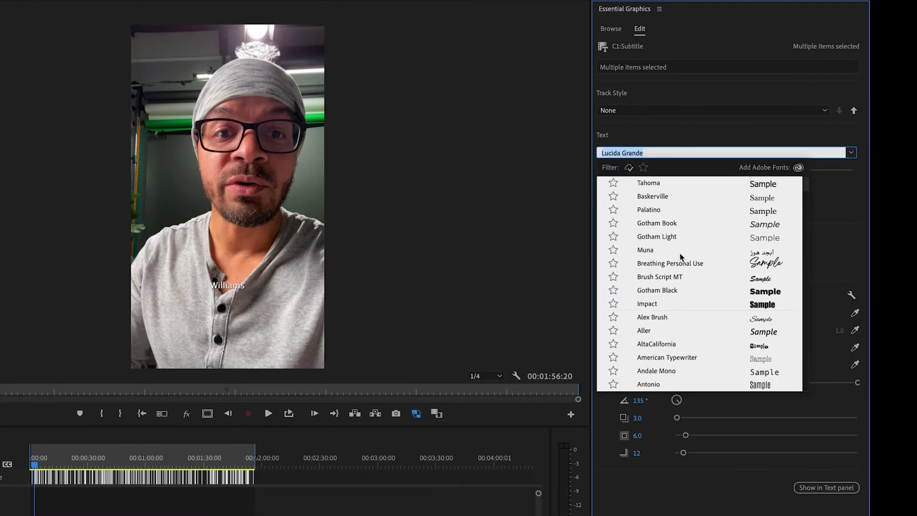
click(654, 302)
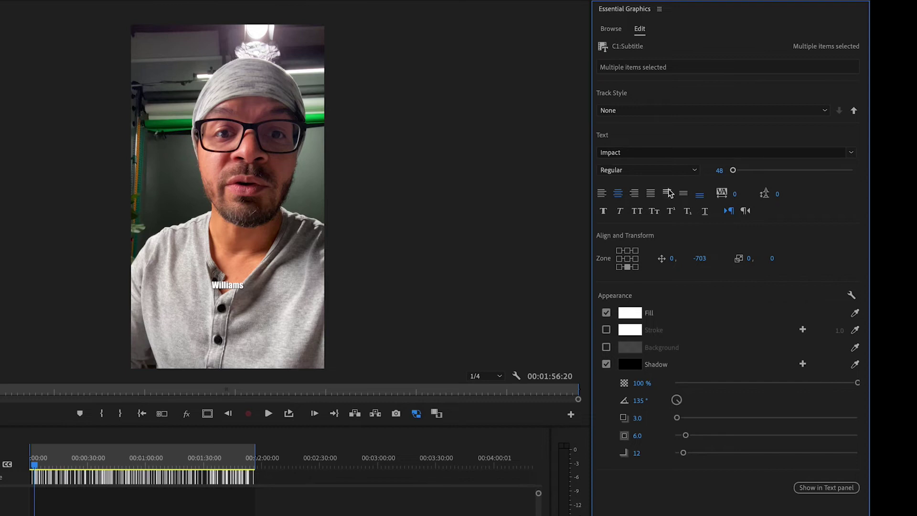
Make captions all caps at size 160, with shadow distance 52.2 and blur 132
click(637, 211)
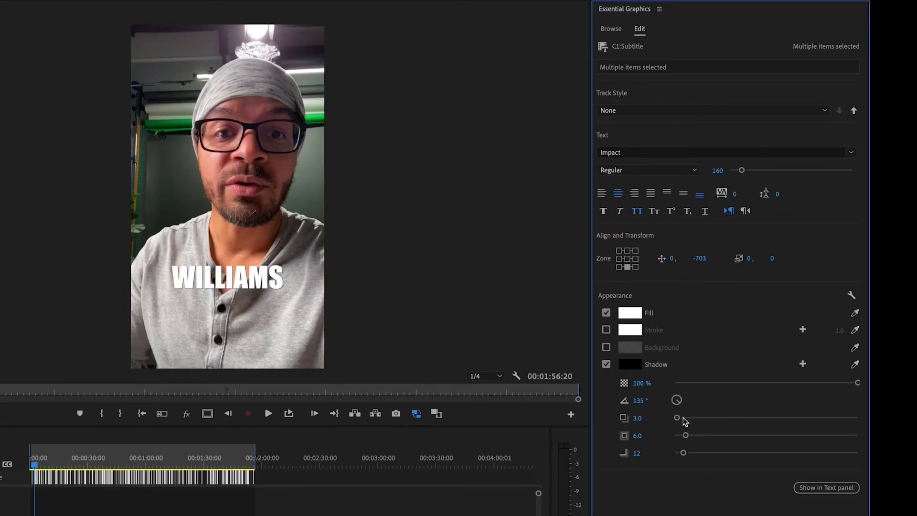
drag(678, 418, 721, 418)
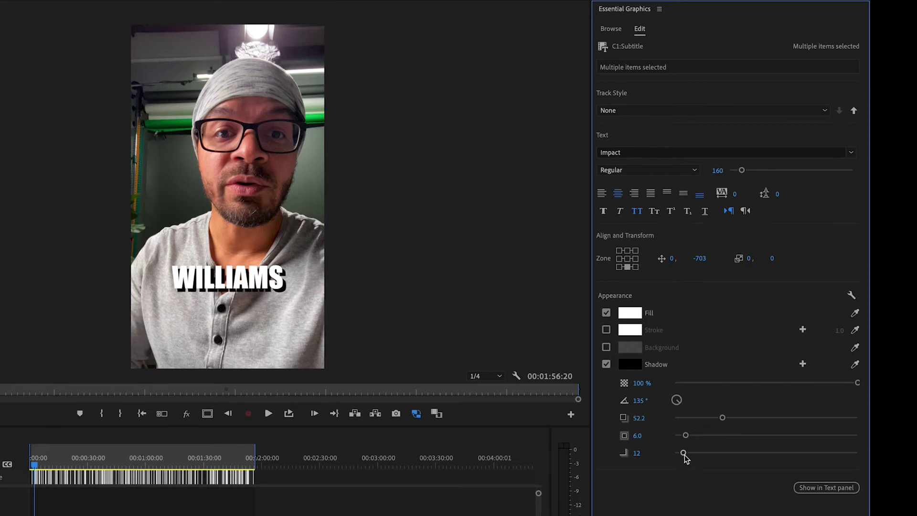
drag(702, 456, 770, 449)
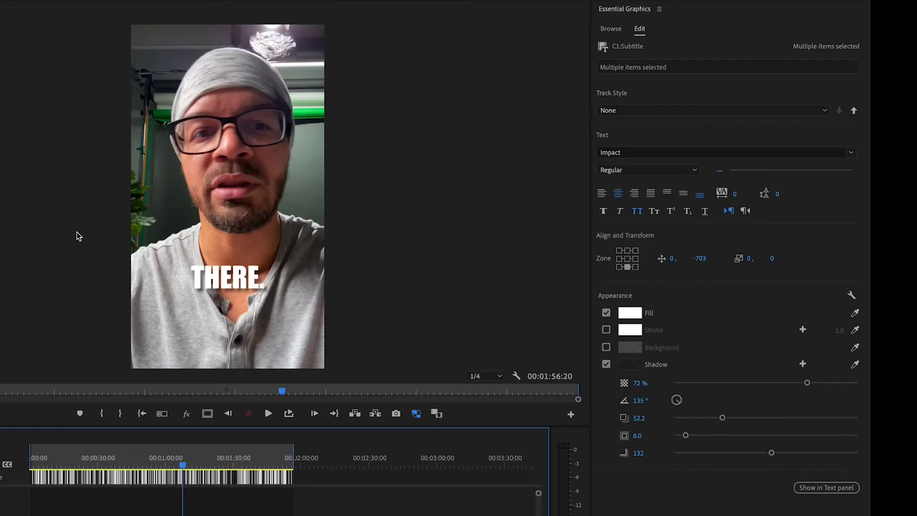
Add a purple caption background box with size 63.4, 100% opacity and roundness 47
click(606, 347)
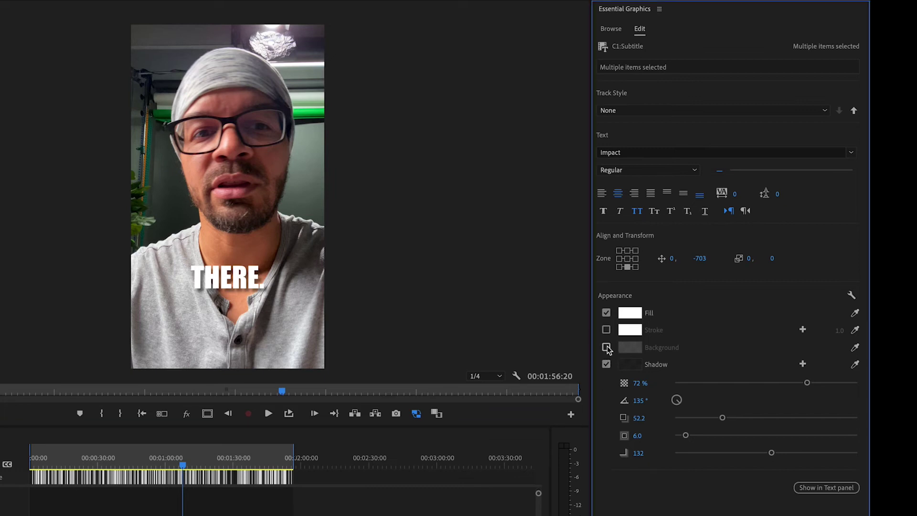
click(627, 348)
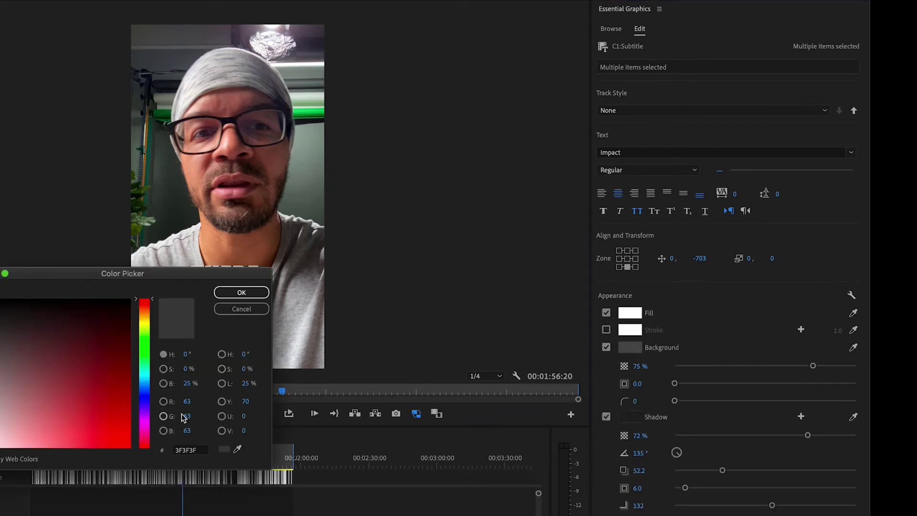
drag(108, 374, 90, 397)
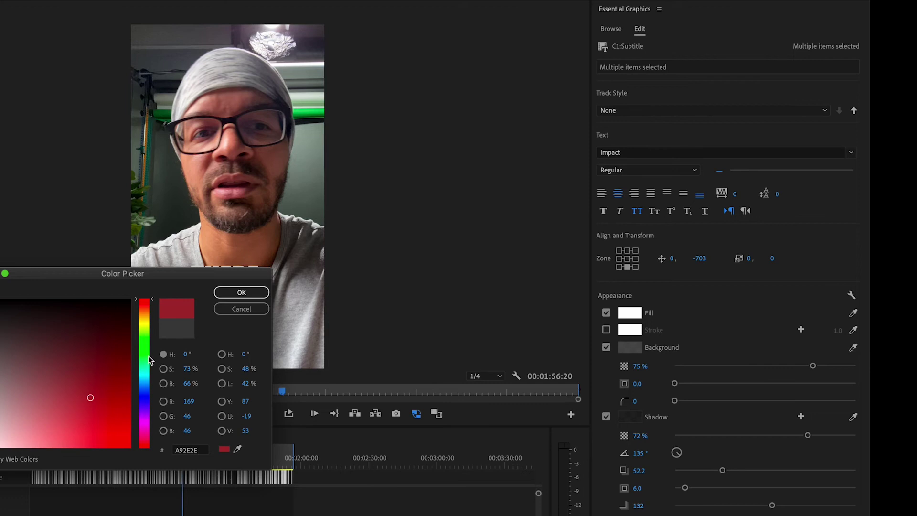
drag(146, 359, 148, 413)
mouse_move(88, 395)
mouse_down()
mouse_move(73, 379)
mouse_move(69, 388)
mouse_up()
click(242, 292)
drag(674, 383, 791, 382)
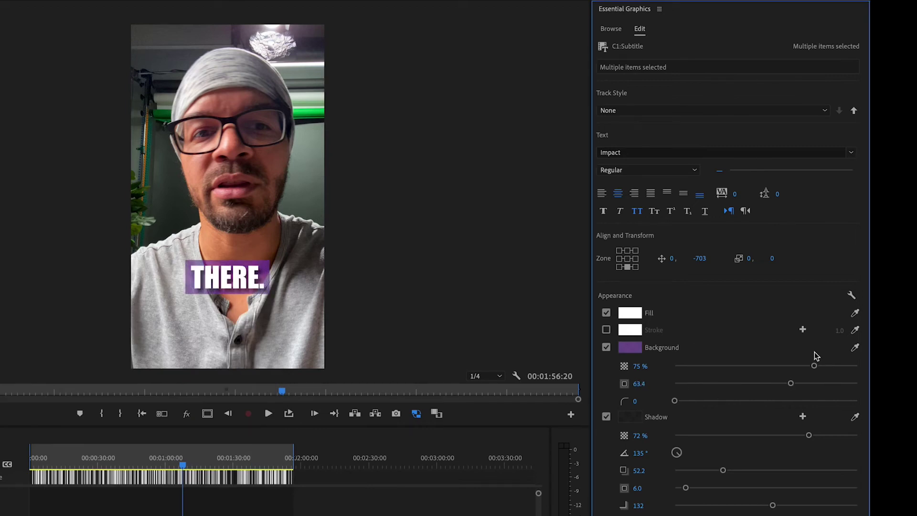
drag(863, 368, 866, 369)
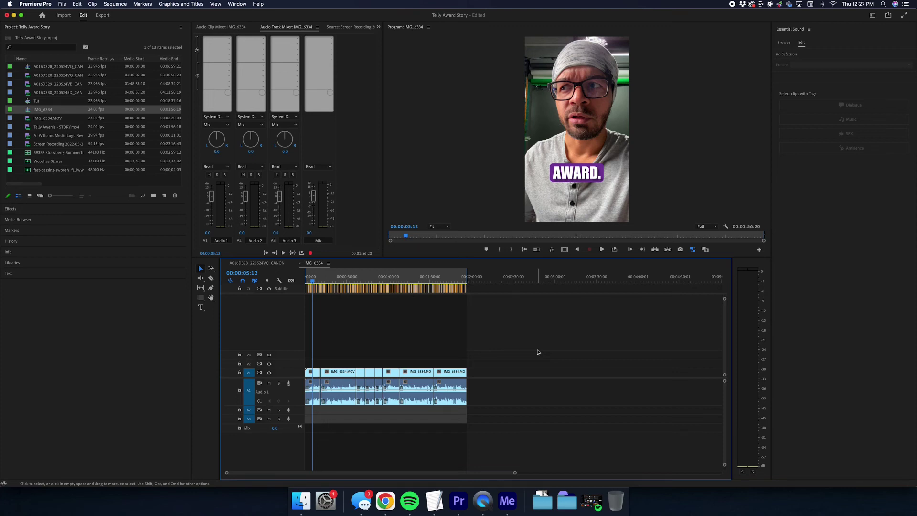
Open export settings with Cmd+M and set captions to Burn Captions Into Video
key(super+m)
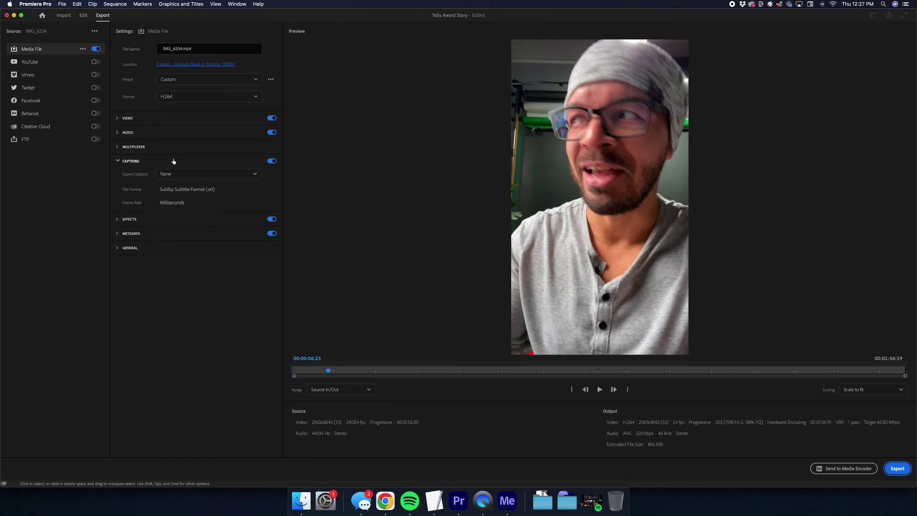
click(138, 162)
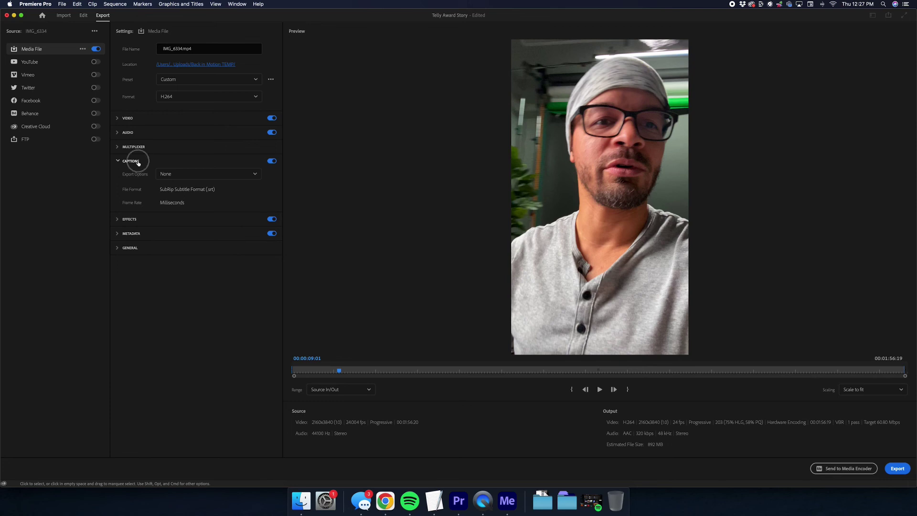
click(186, 174)
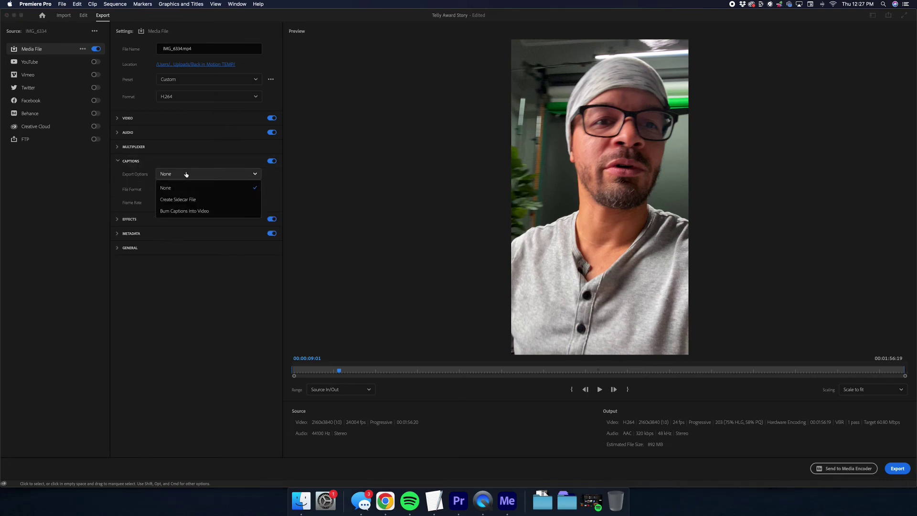
click(192, 211)
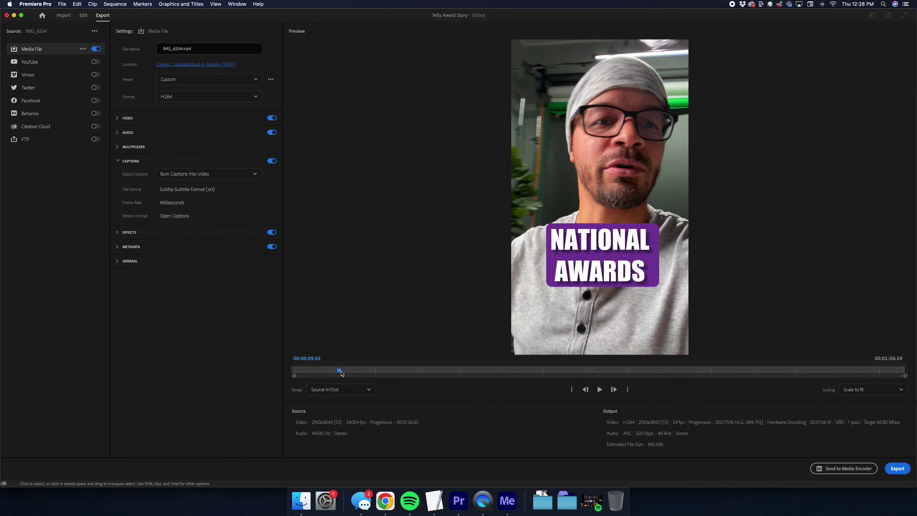
Begin encoding IMG_6334 with the captions burned in from the Export page
click(898, 468)
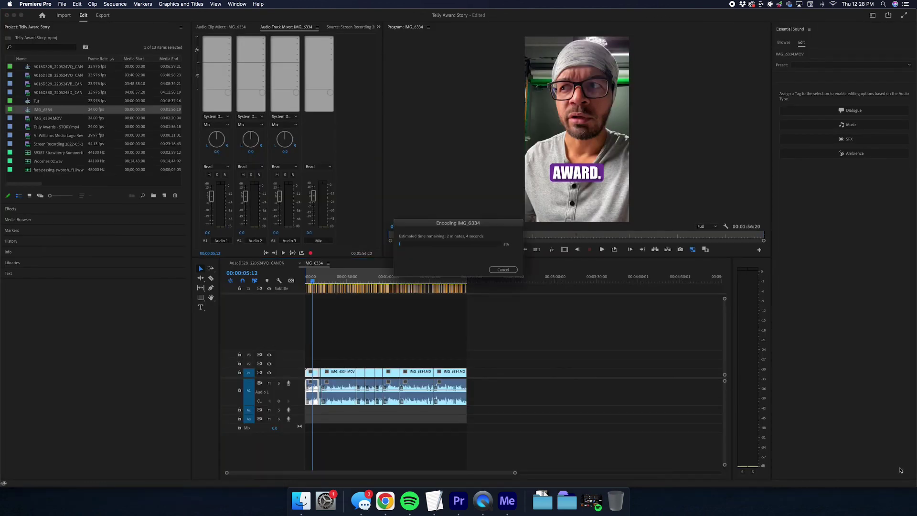